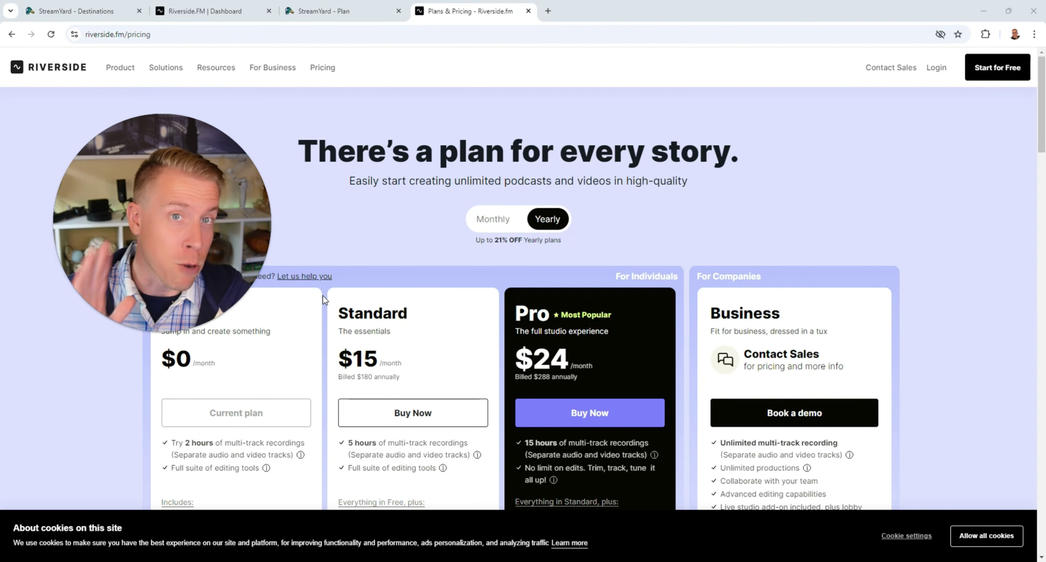
Step: Review Riverside.fm's yearly plan features, then view StreamYard's individual plans: Core $25/mo, Advanced $49/mo
scroll(323, 296, down, 3)
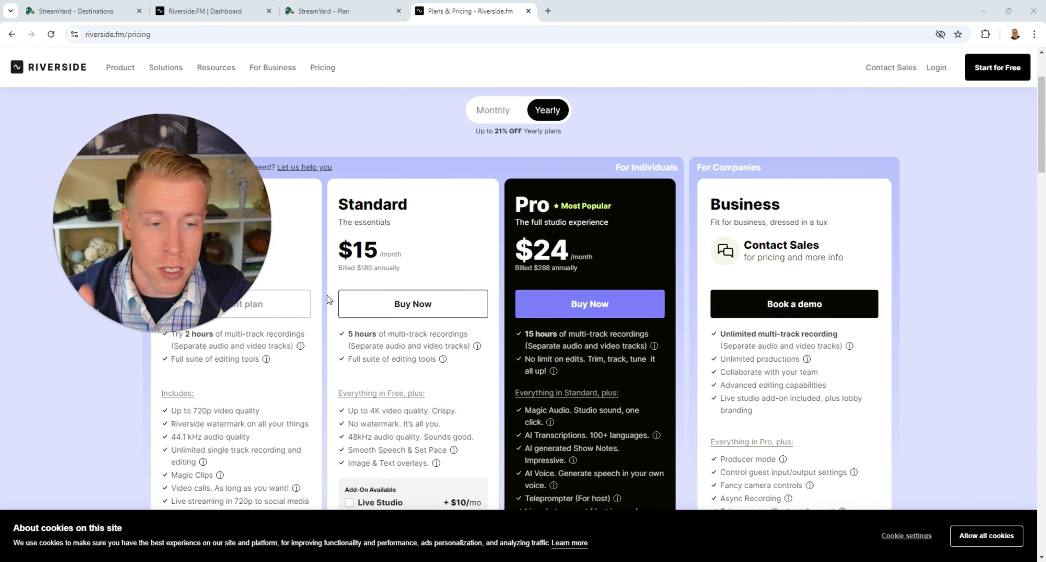
scroll(327, 295, down, 2)
click(367, 15)
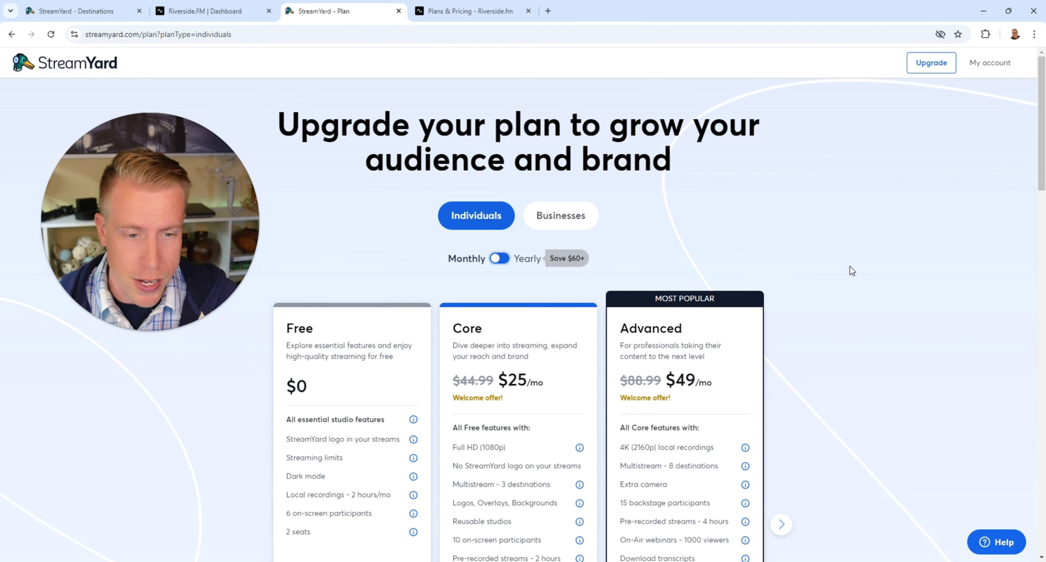
Step: Scroll through StreamYard's Free, Core and Advanced features, then return to Riverside.fm's Standard $15/month pricing
scroll(849, 266, down, 3)
scroll(806, 260, down, 1)
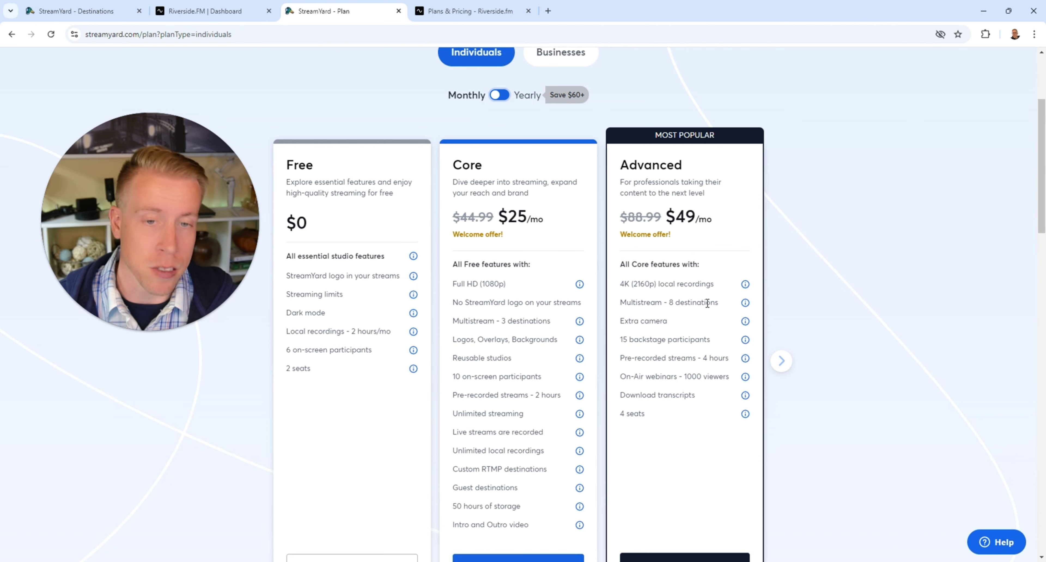
key(ctrl+Tab)
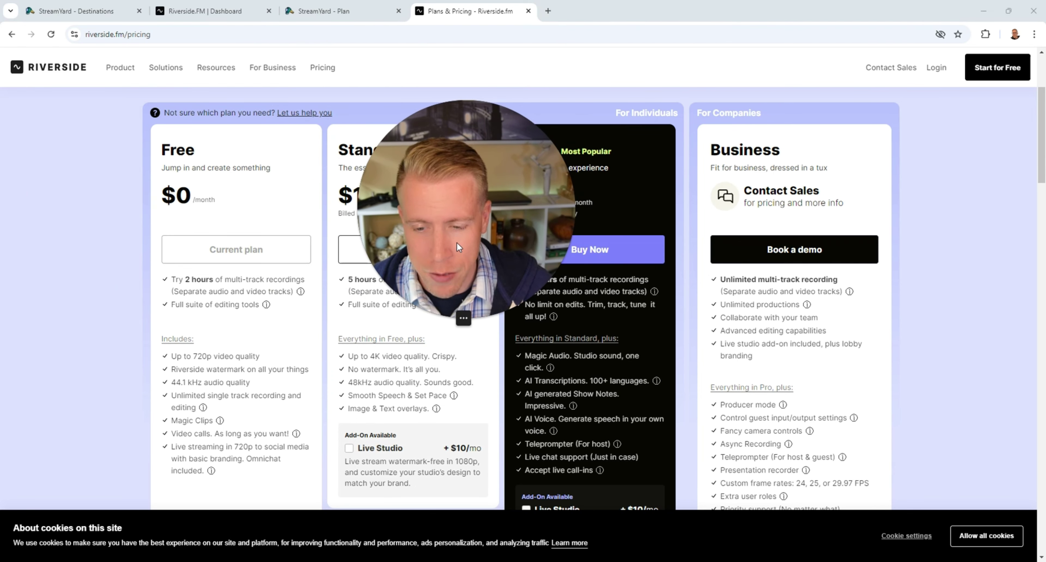
Step: Switch Riverside.fm's pricing to Monthly billing, showing Standard at $19 and Pro at $29
drag(456, 242, 173, 229)
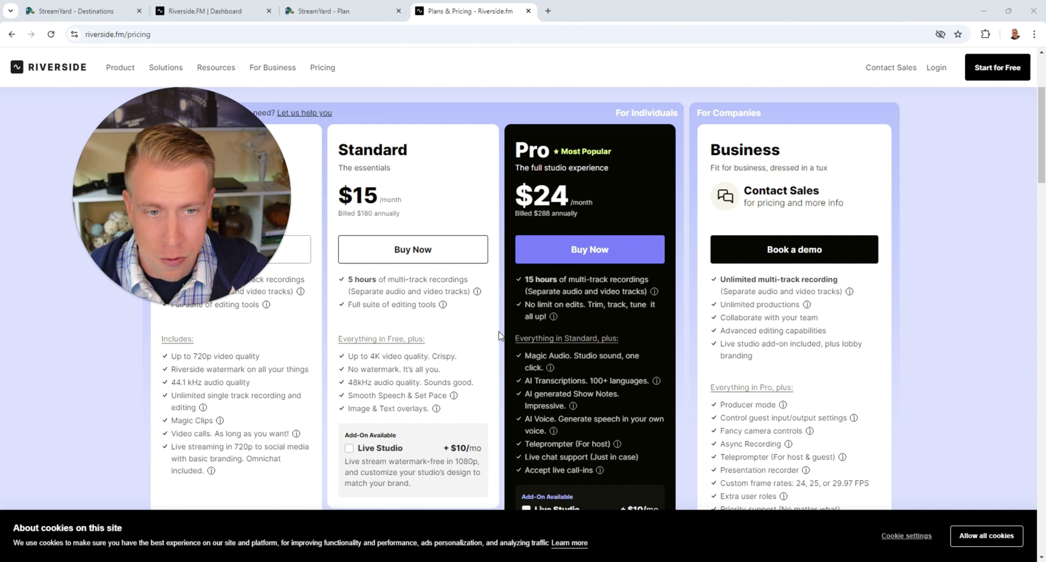
scroll(501, 335, up, 4)
click(492, 223)
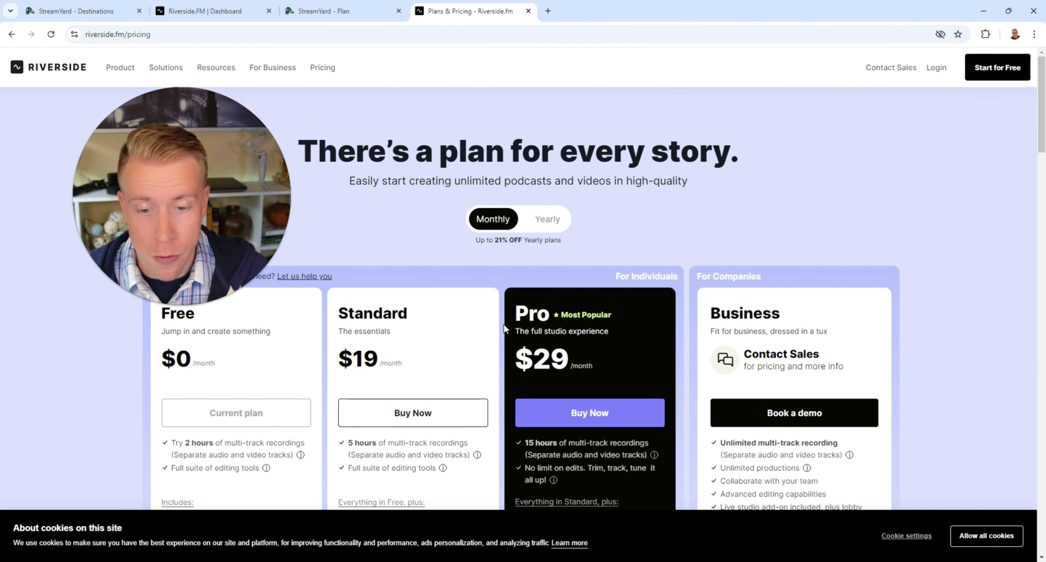
scroll(503, 325, down, 4)
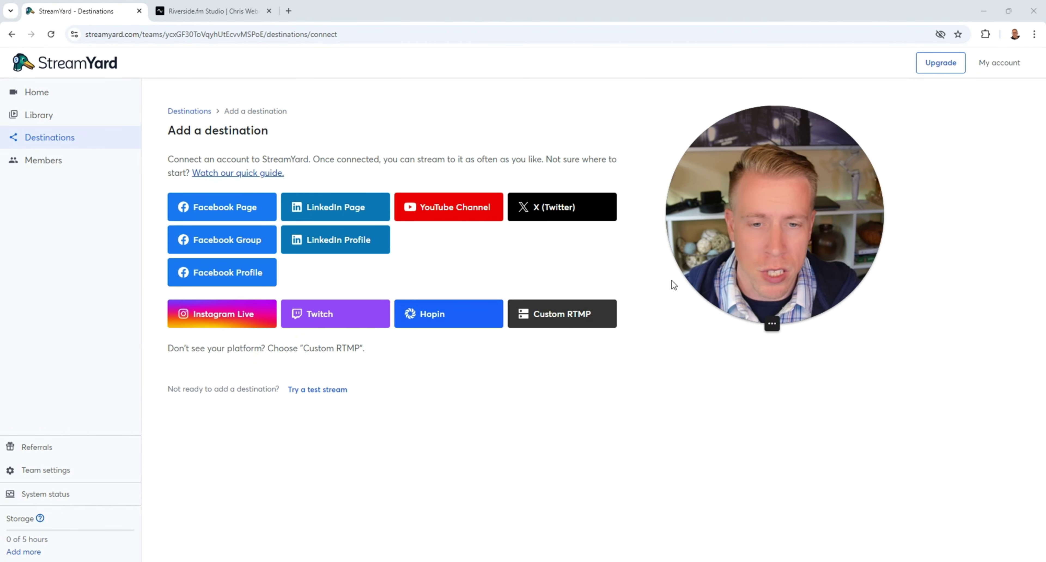
Step: Move to the Riverside.fm studio tab, with live streaming off and the guest invite panel
drag(763, 265, 741, 286)
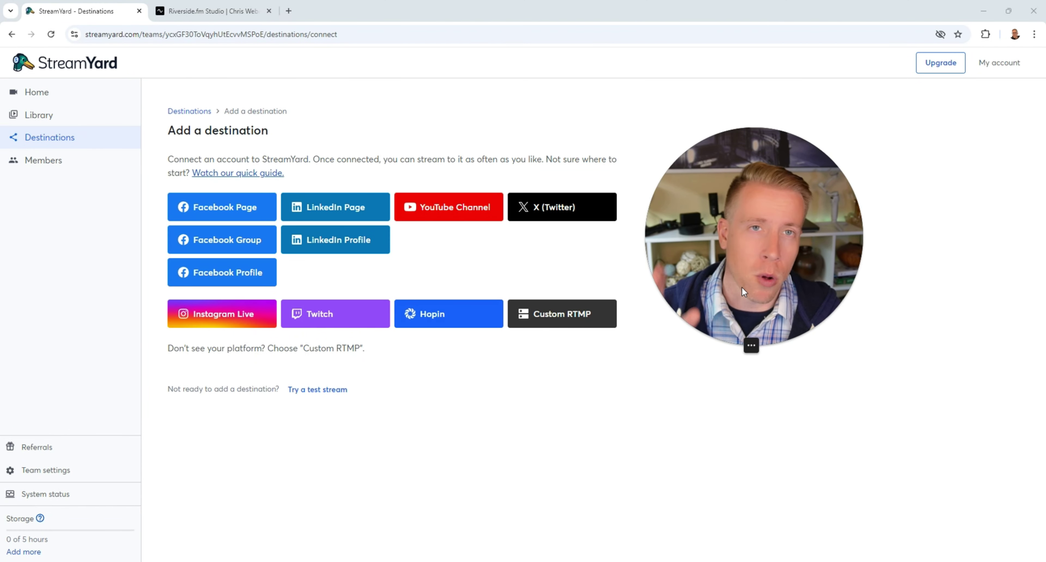
mouse_move(782, 327)
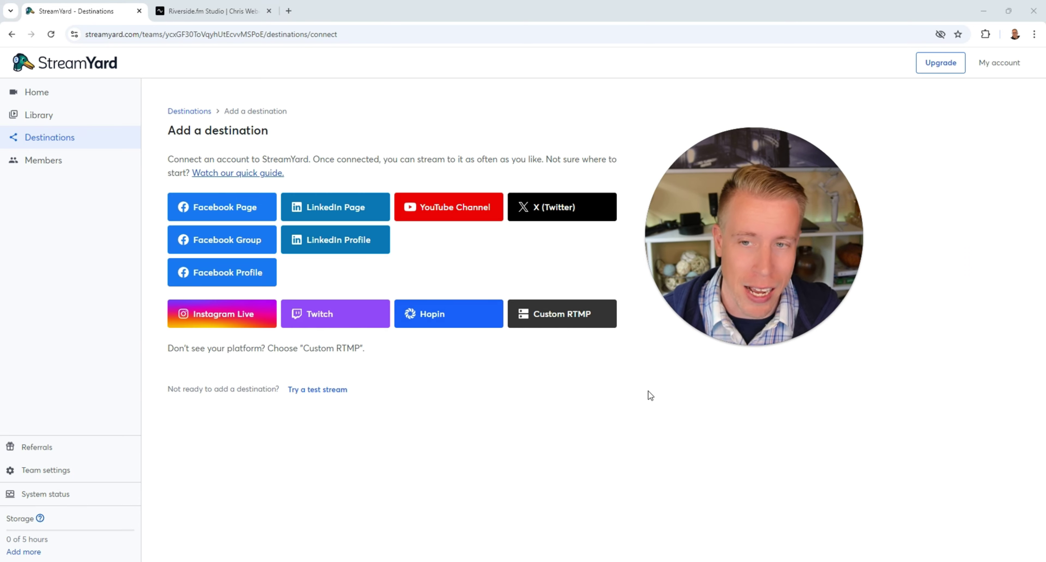
key(ctrl+Tab)
drag(790, 271, 945, 375)
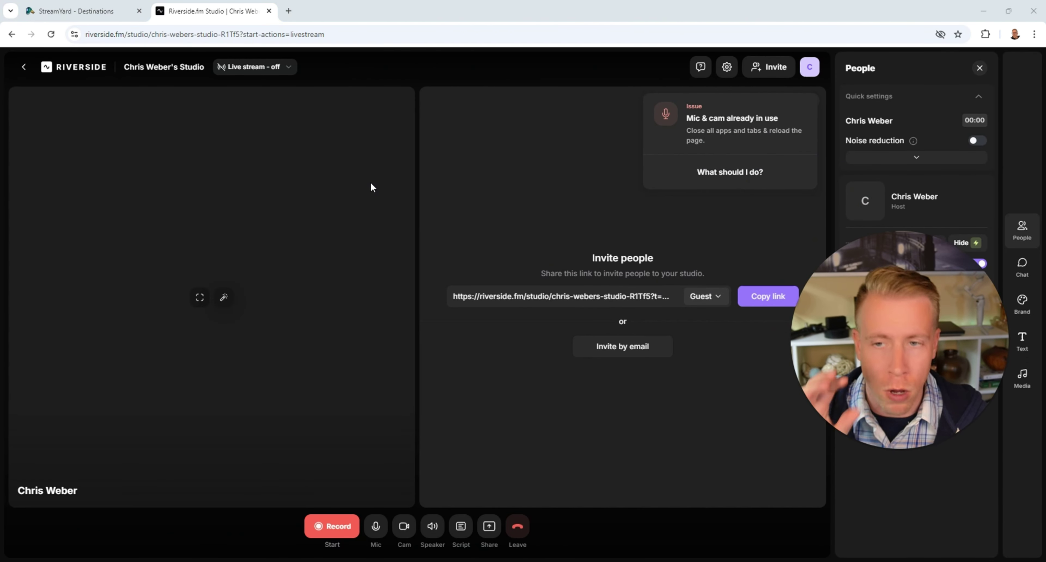
Step: Return to StreamYard's Add a destination page listing Facebook, YouTube, Twitch and Custom RTMP
drag(912, 412, 264, 278)
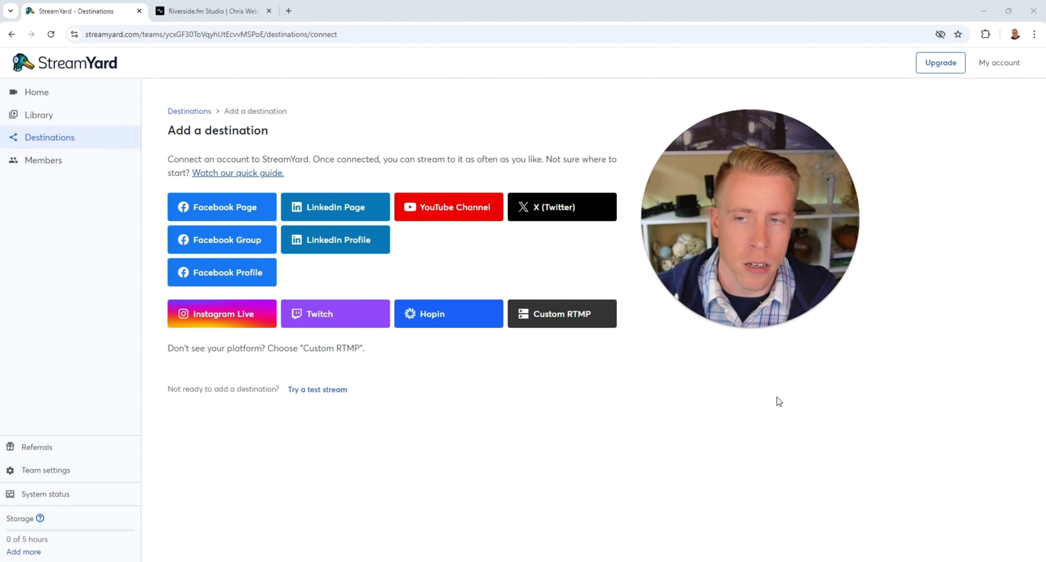
Step: Glance at Riverside.fm's projects dashboard, then open StreamYard's Home with Live stream, Recording and webinar options
mouse_move(760, 309)
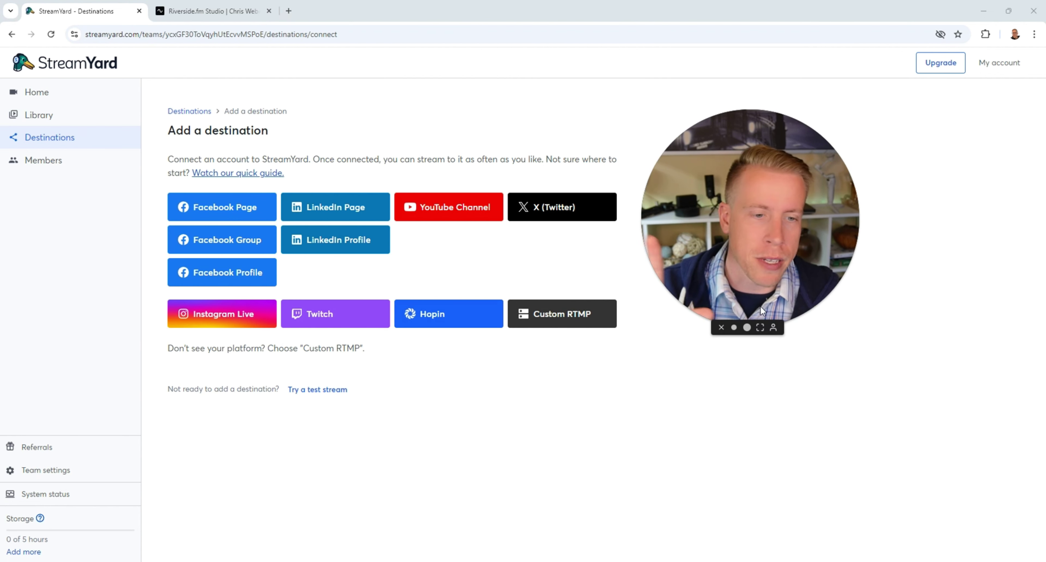
click(249, 12)
drag(744, 228, 669, 311)
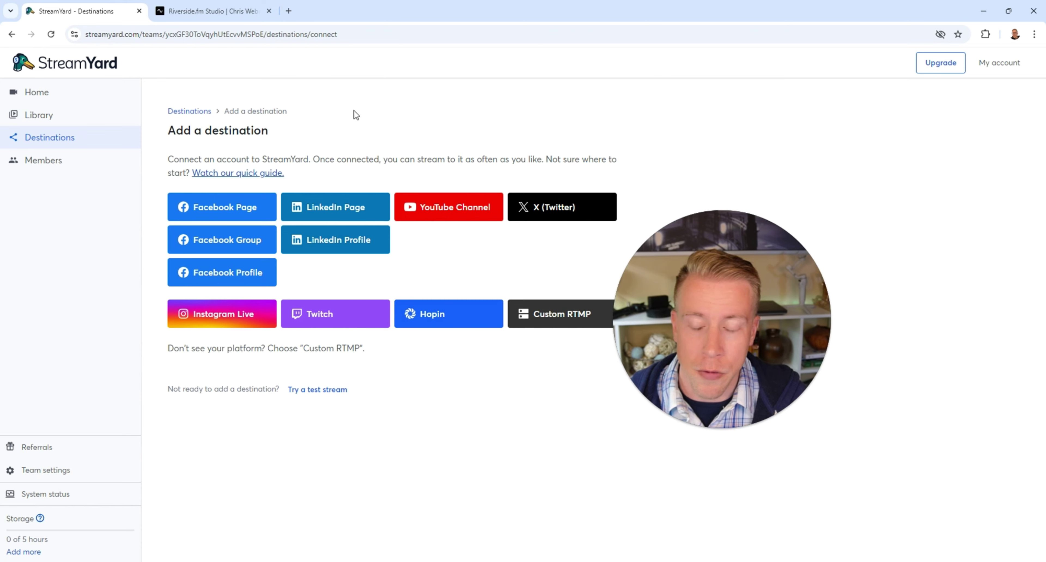
click(67, 92)
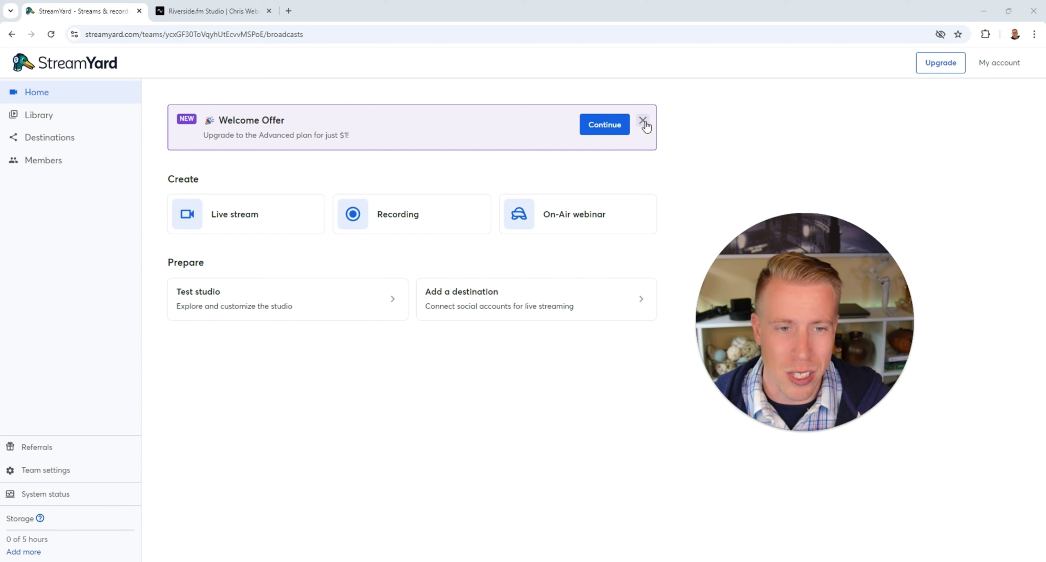
Step: Close StreamYard's Welcome Offer, visit Recording and Library, then open Destinations listing all streaming platforms
click(644, 121)
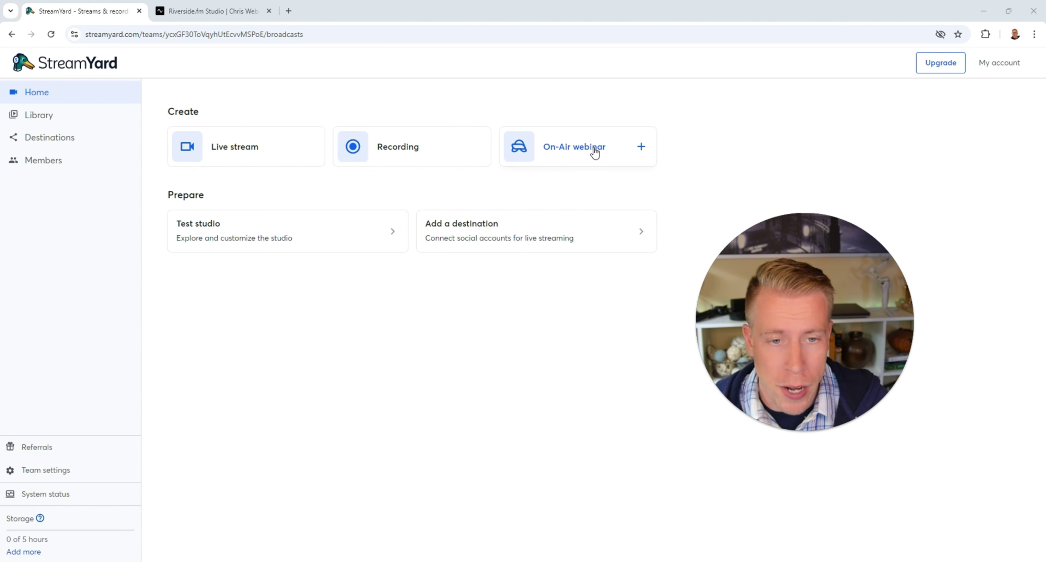
click(410, 156)
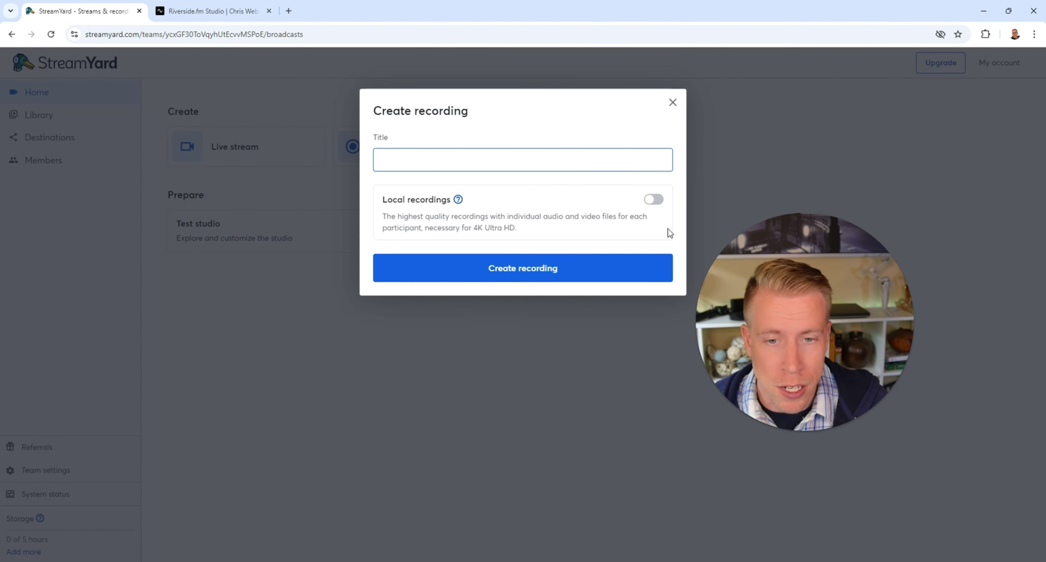
drag(790, 320, 852, 284)
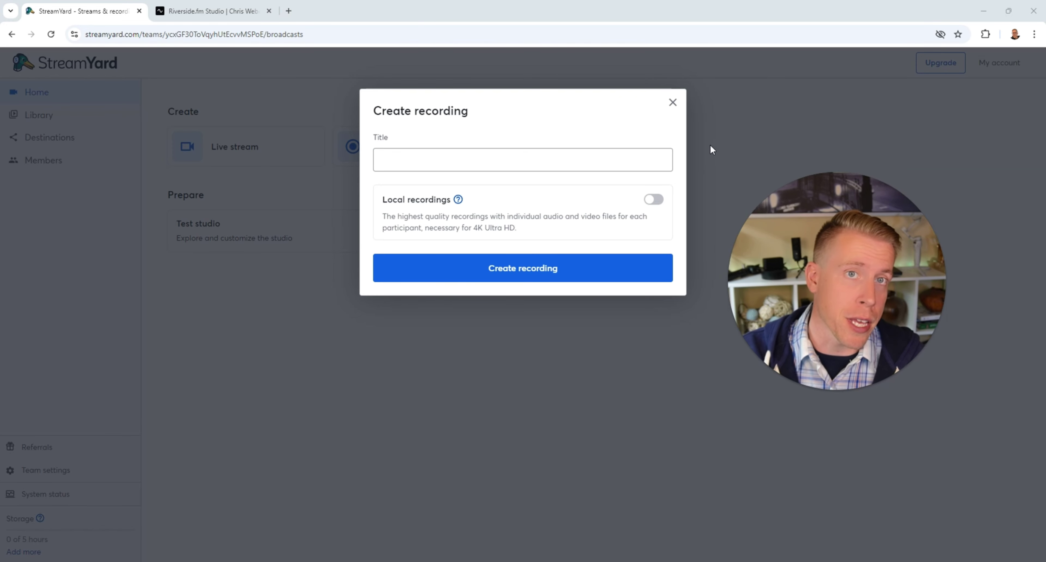
click(39, 115)
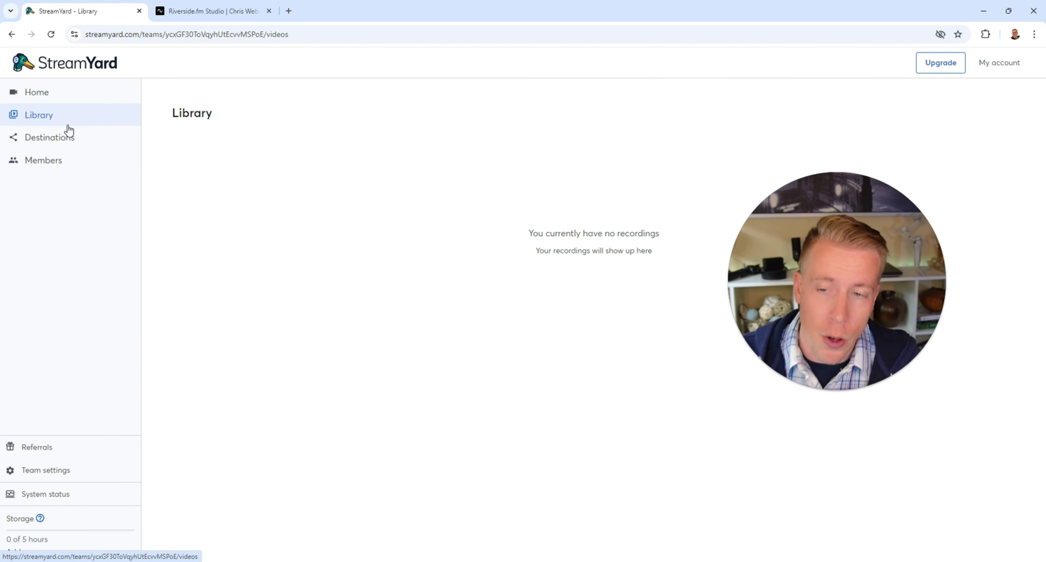
click(73, 134)
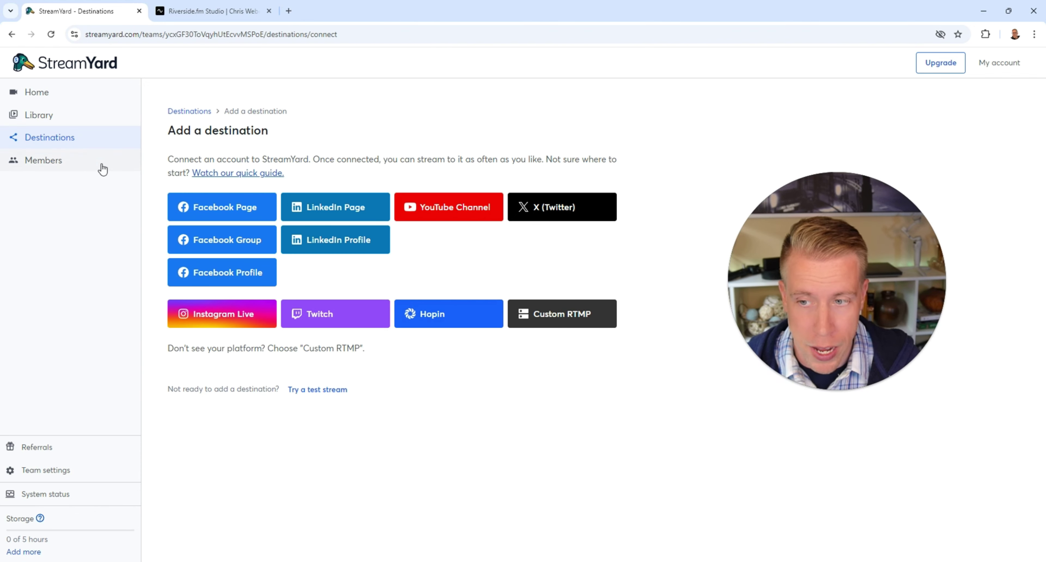
Step: From the Riverside.fm dashboard, start a new recording to reach the cam-and-mic check join page
key(ctrl+Tab)
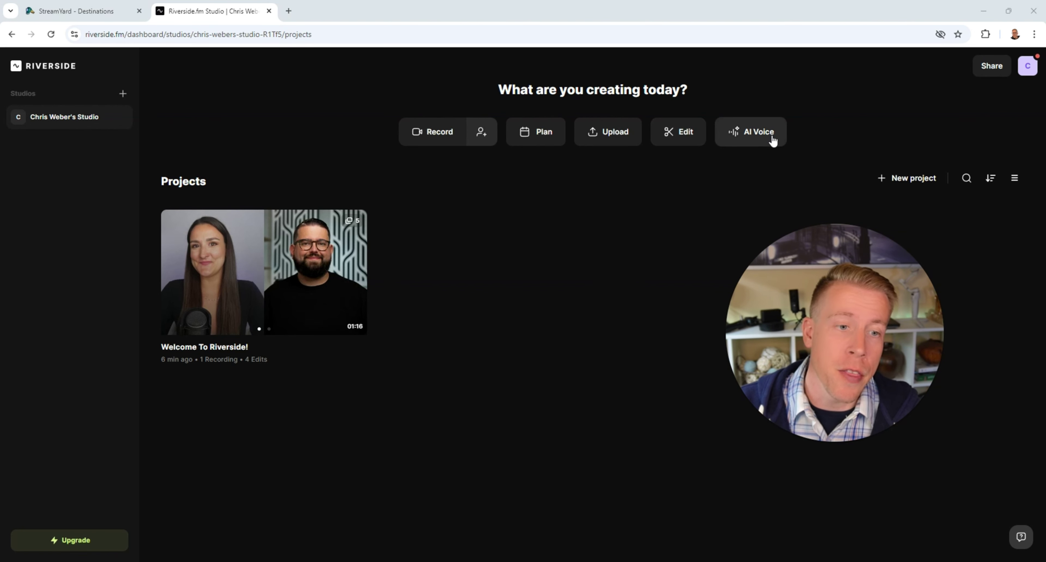
click(426, 130)
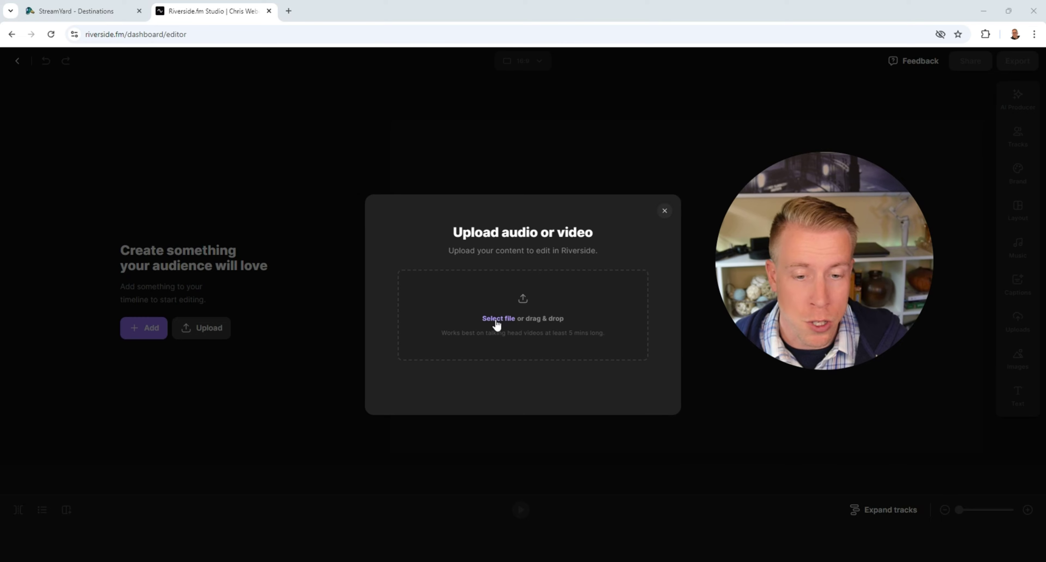
Step: Upload the 1008 video from Downloads into Riverside.fm's editor
click(498, 319)
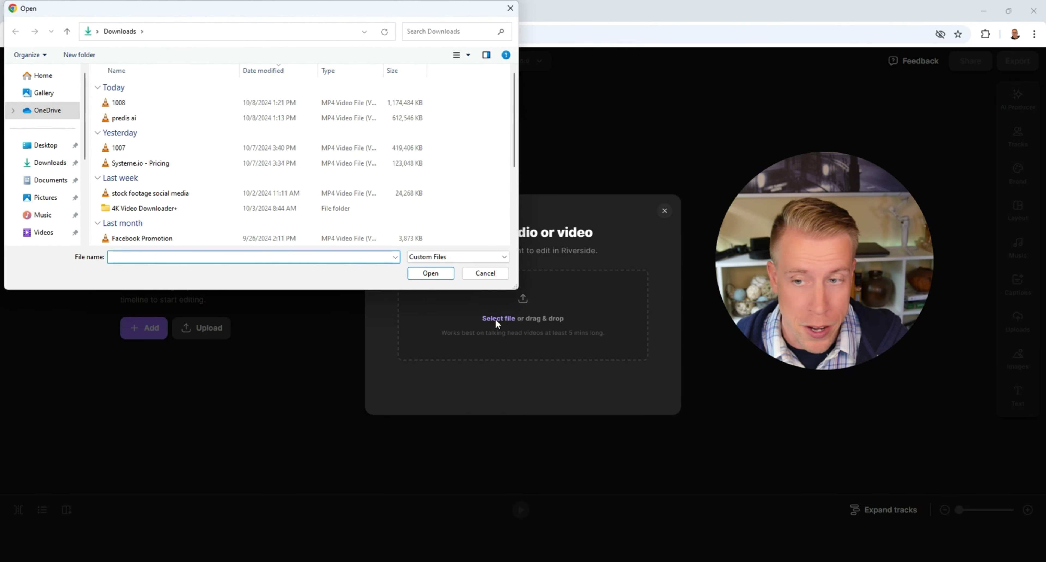
double_click(143, 103)
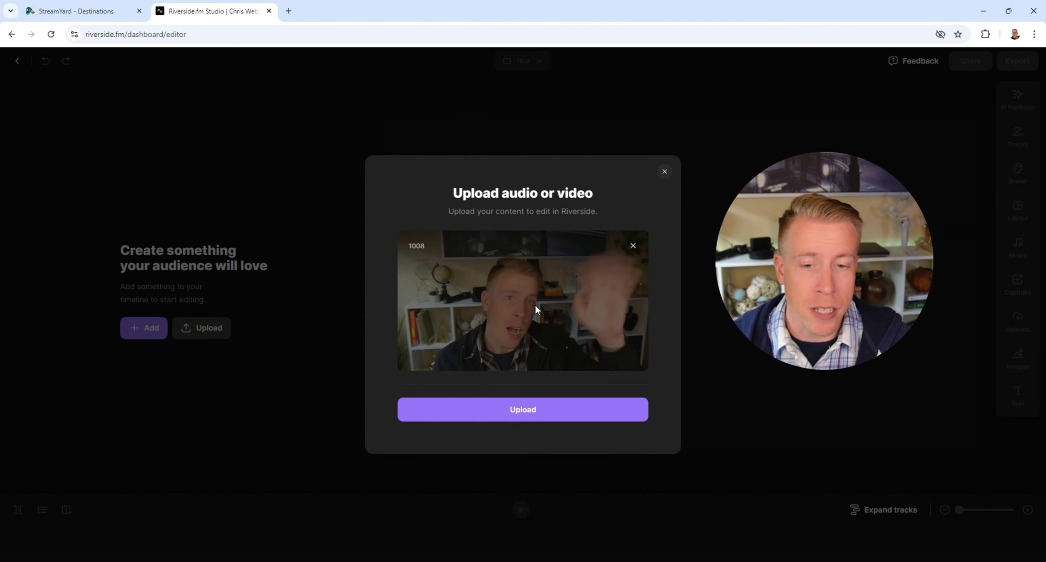
click(521, 410)
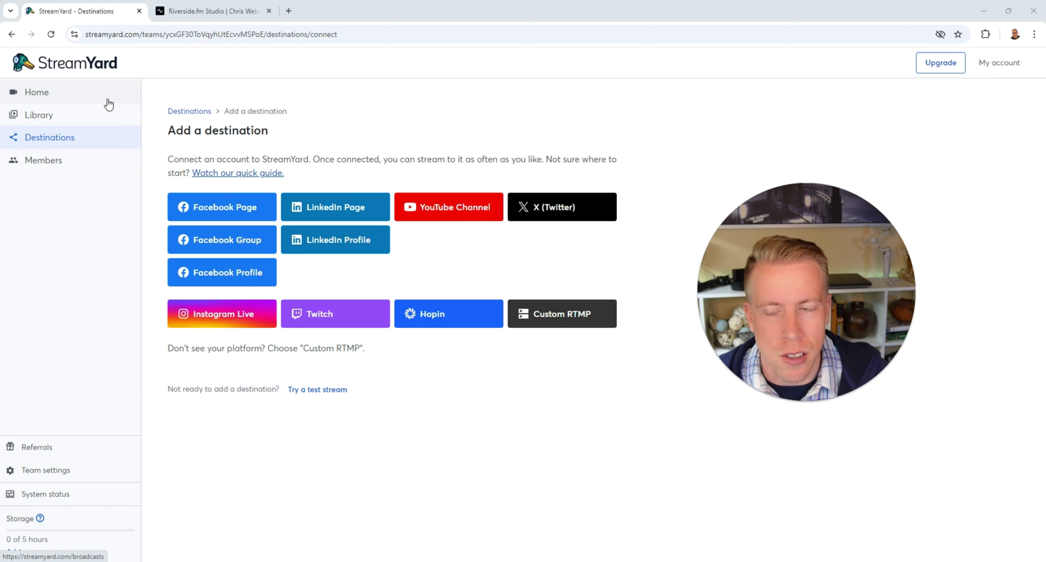
Step: Add a YouTube Channel destination, signing in with the Google account and granting StreamYard YouTube access
click(446, 209)
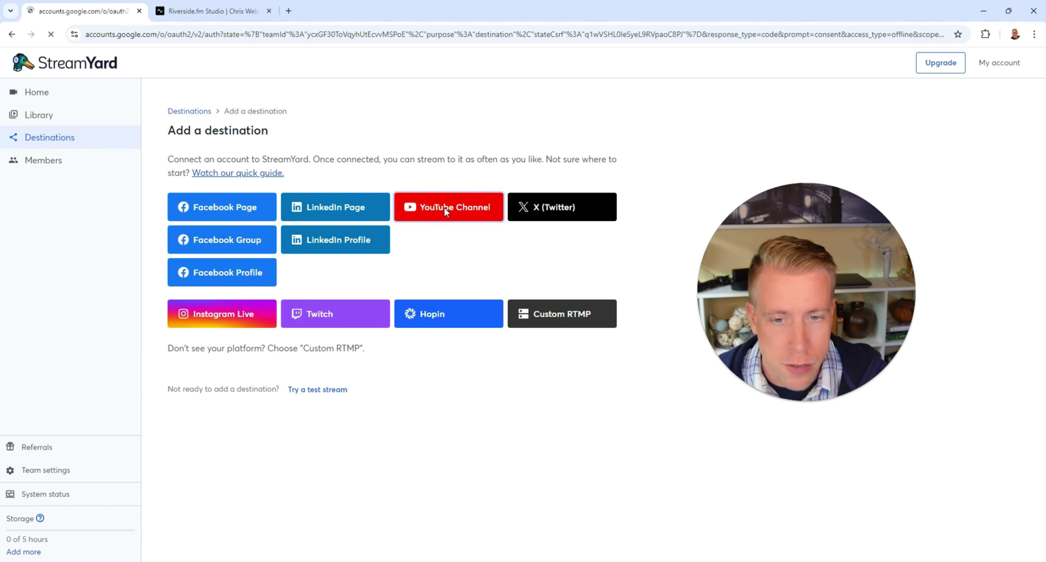
click(615, 202)
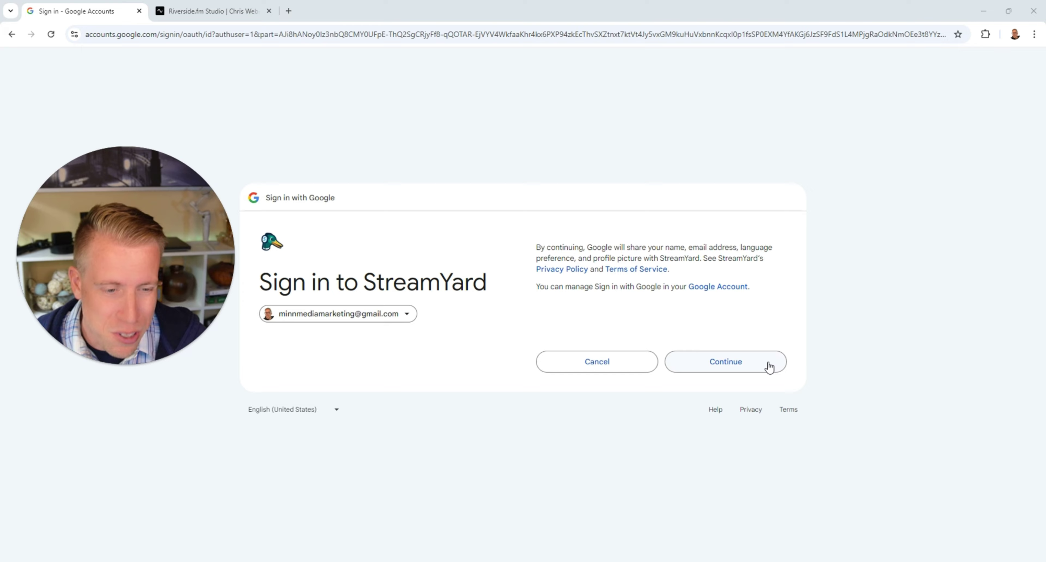
click(770, 367)
click(732, 473)
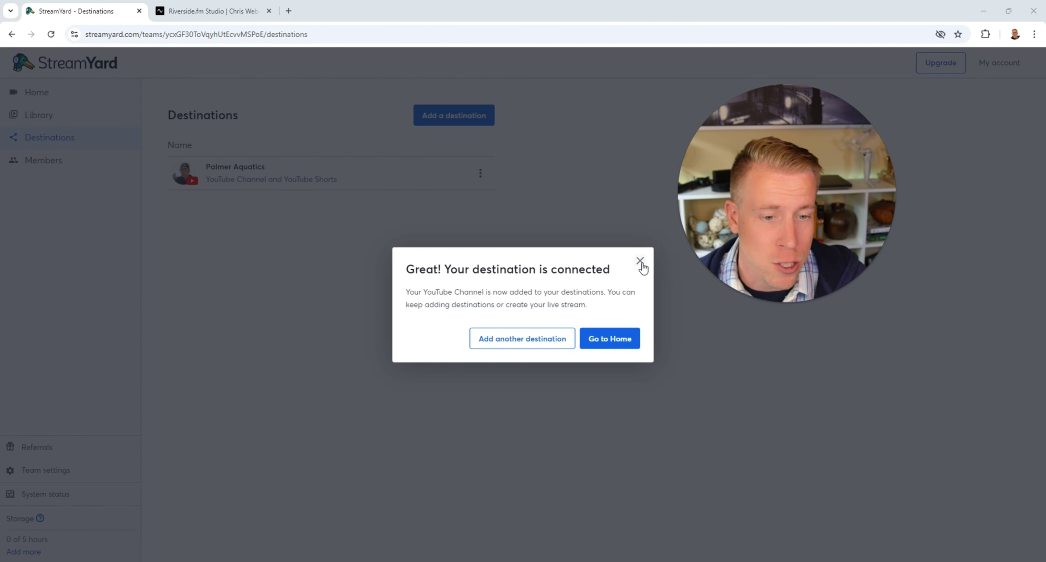
Step: From the home page, create a YouTube live stream titled 'Hey Guys' and allow camera and microphone access
click(613, 349)
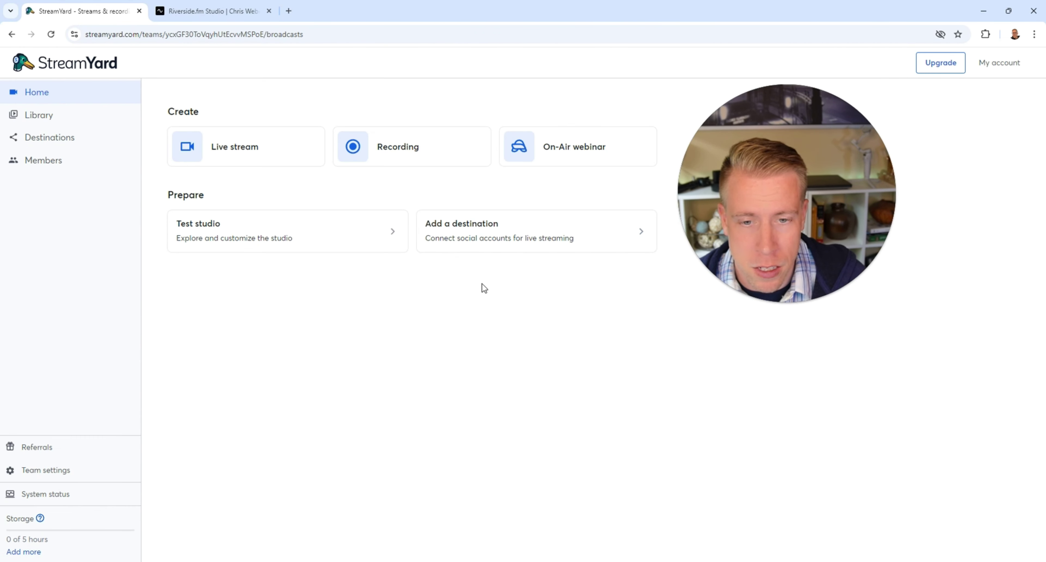
click(222, 152)
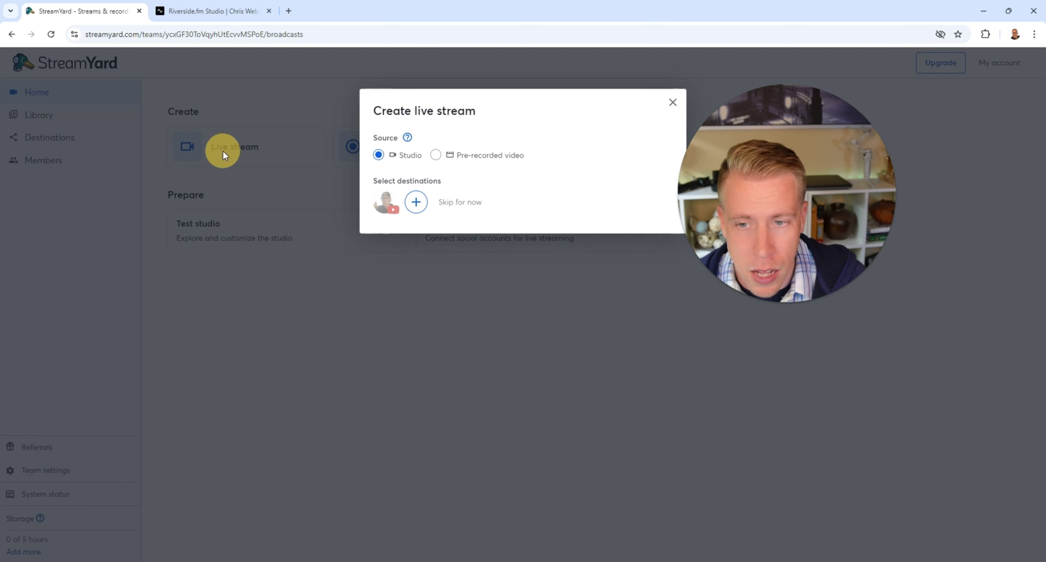
click(382, 205)
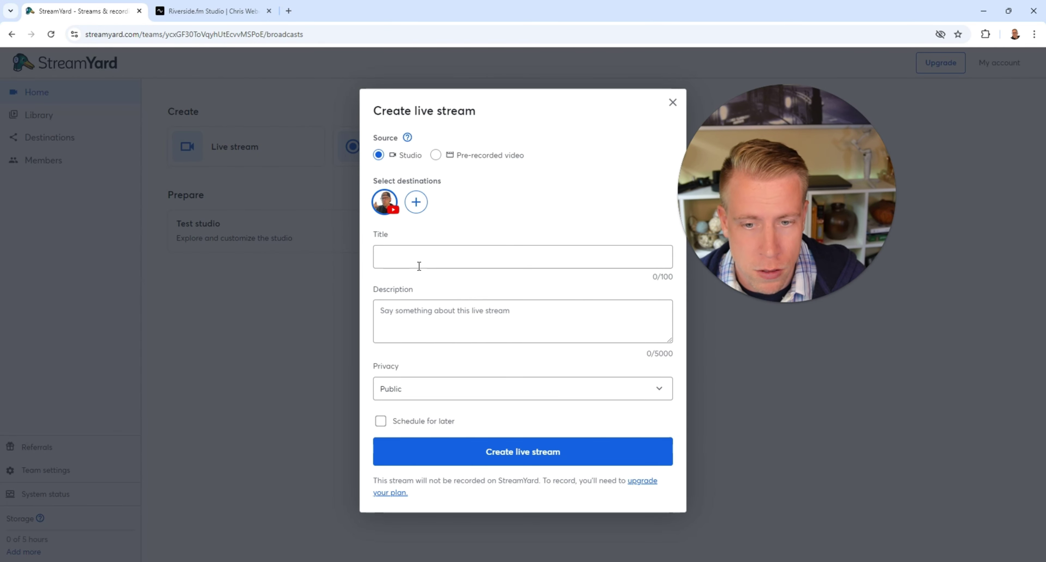
click(426, 257)
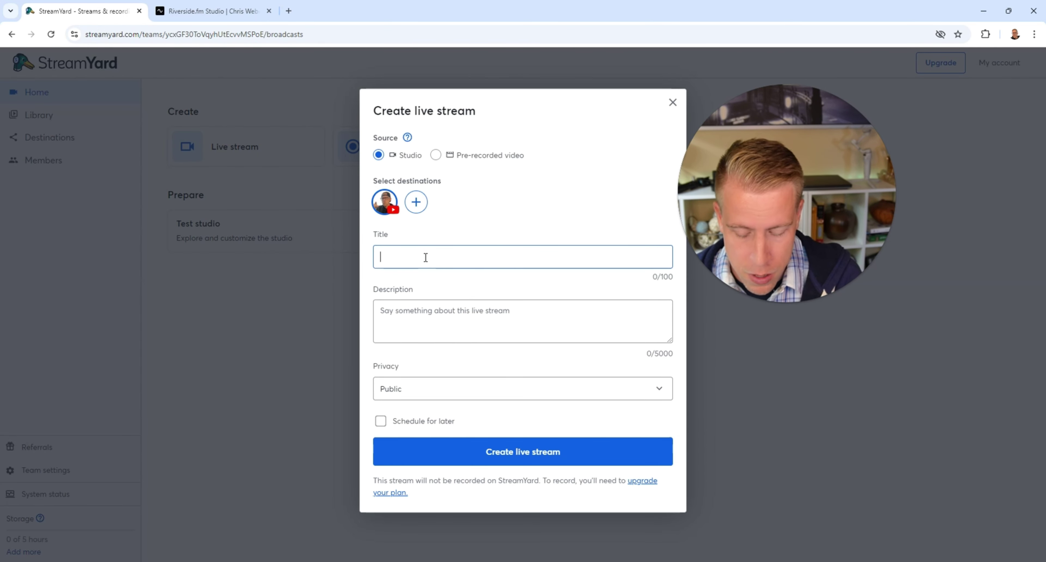
text(Hey Guys)
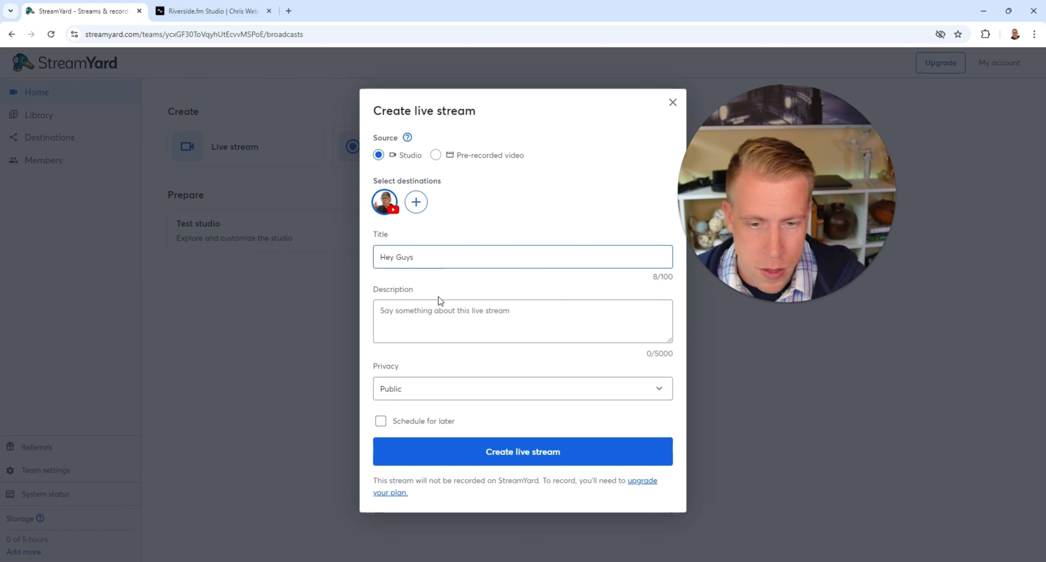
click(444, 313)
click(468, 453)
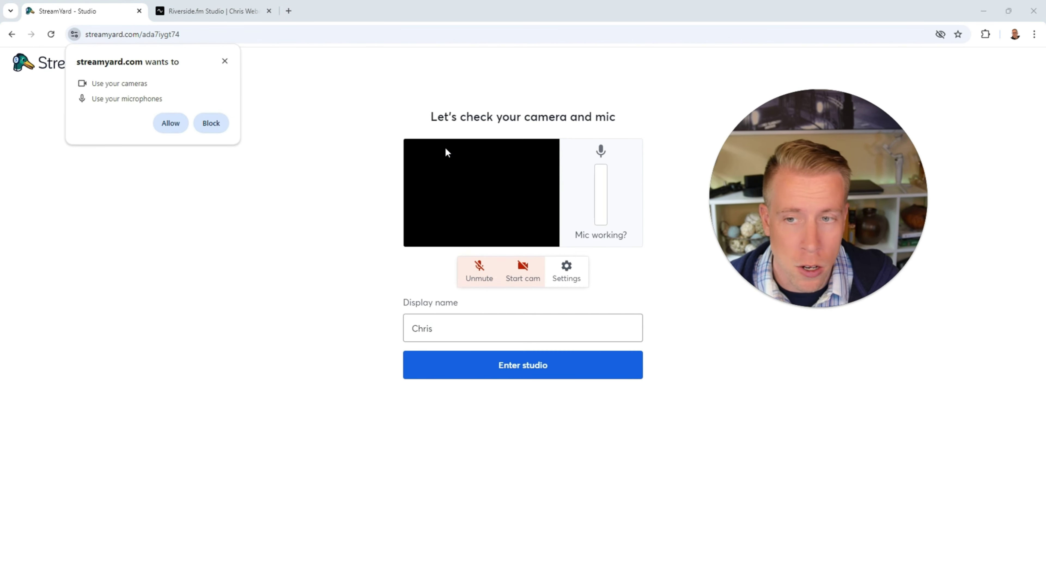
click(181, 126)
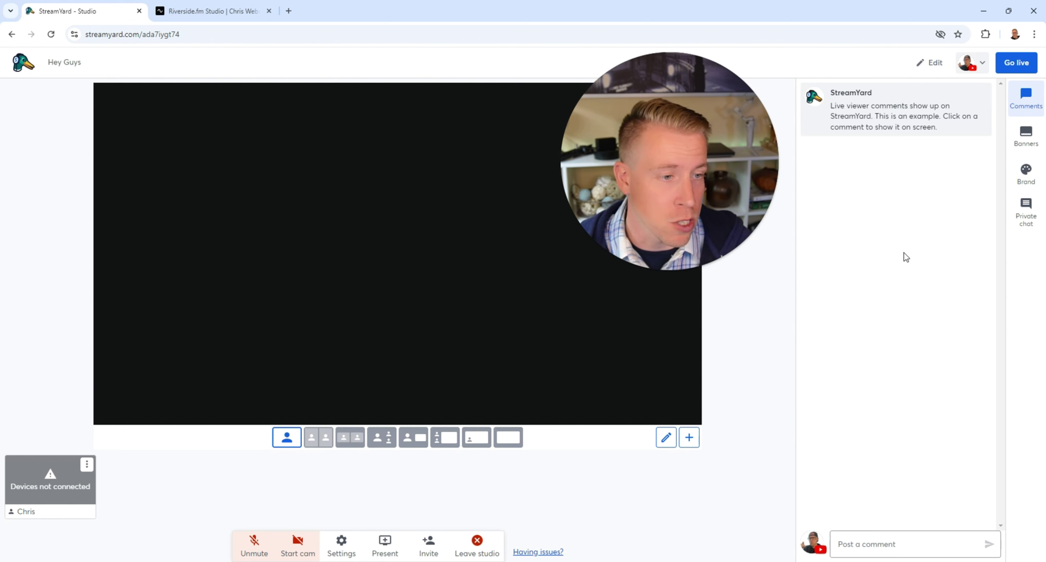
Step: Put the first example banner on stage, then bring up the Brand settings
click(1026, 138)
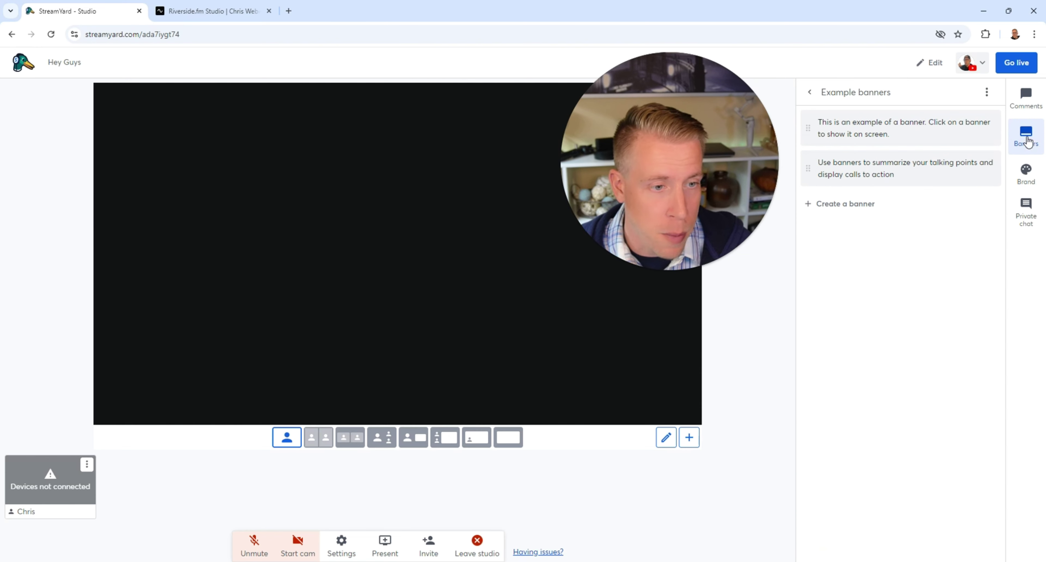
click(868, 131)
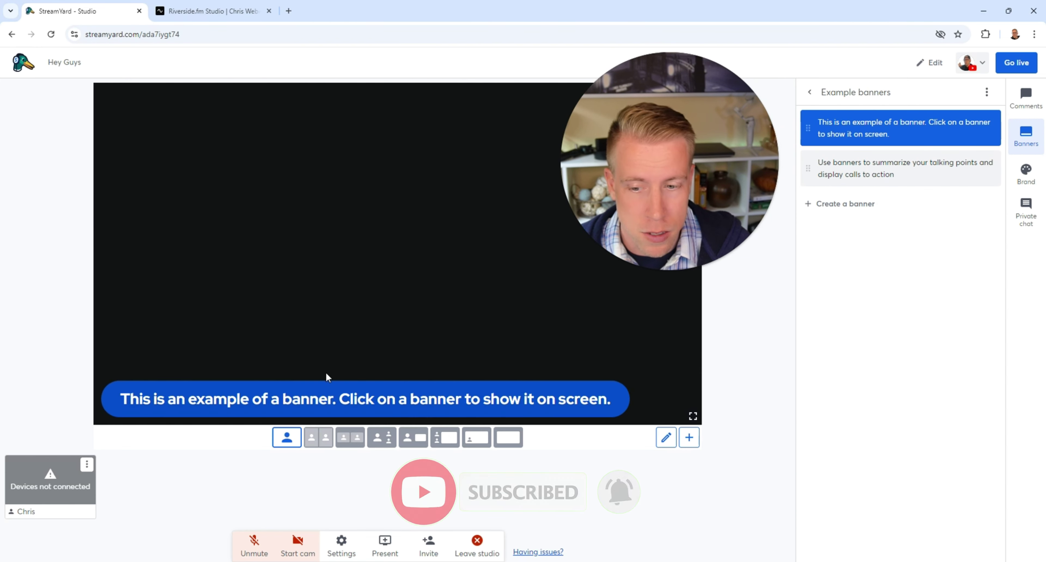
click(1025, 173)
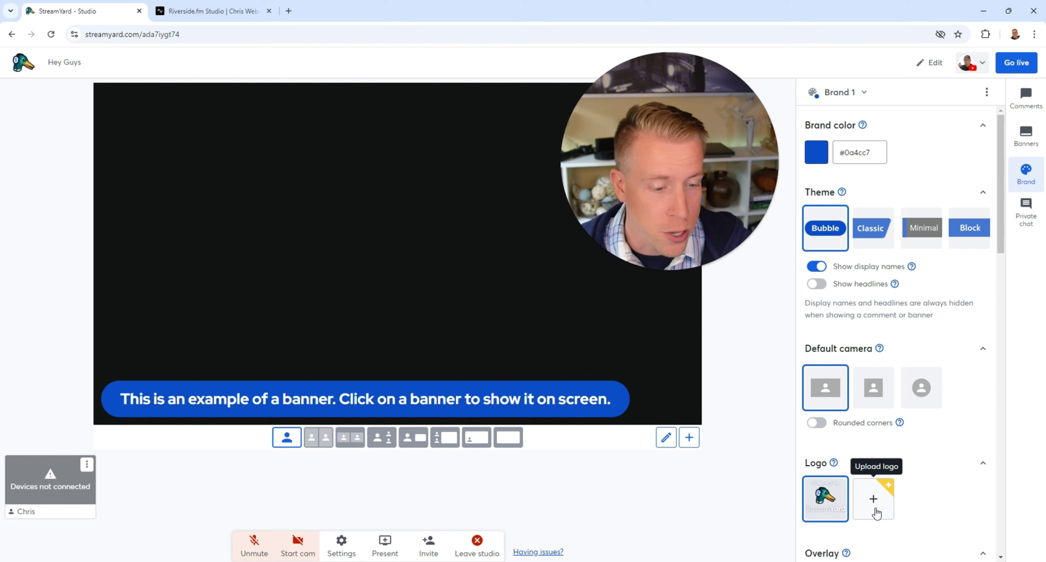
Step: Scroll the Brand panel down to view the Overlay and Video clips sections
scroll(876, 513, down, 5)
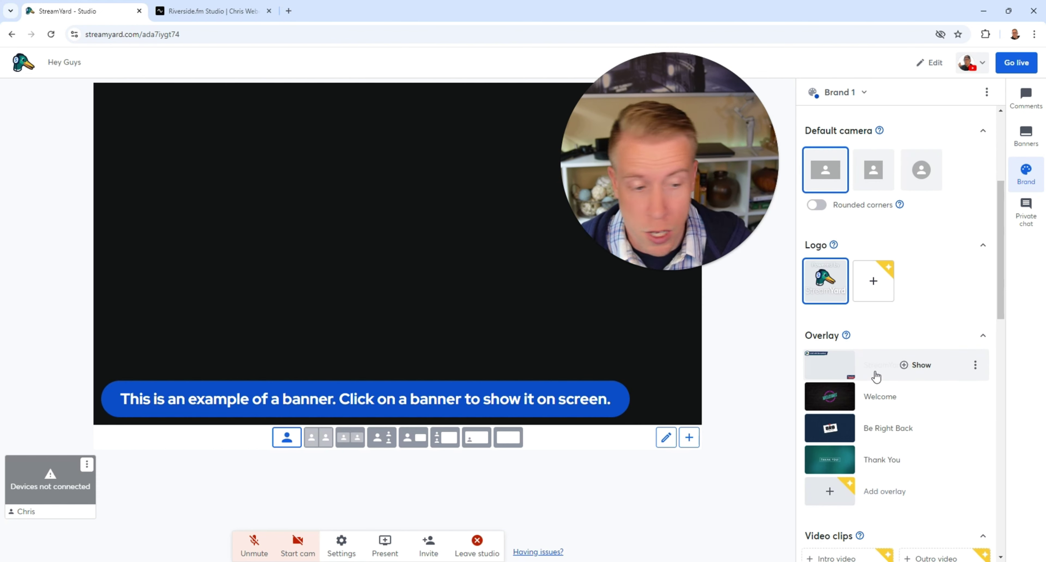
scroll(871, 398, down, 2)
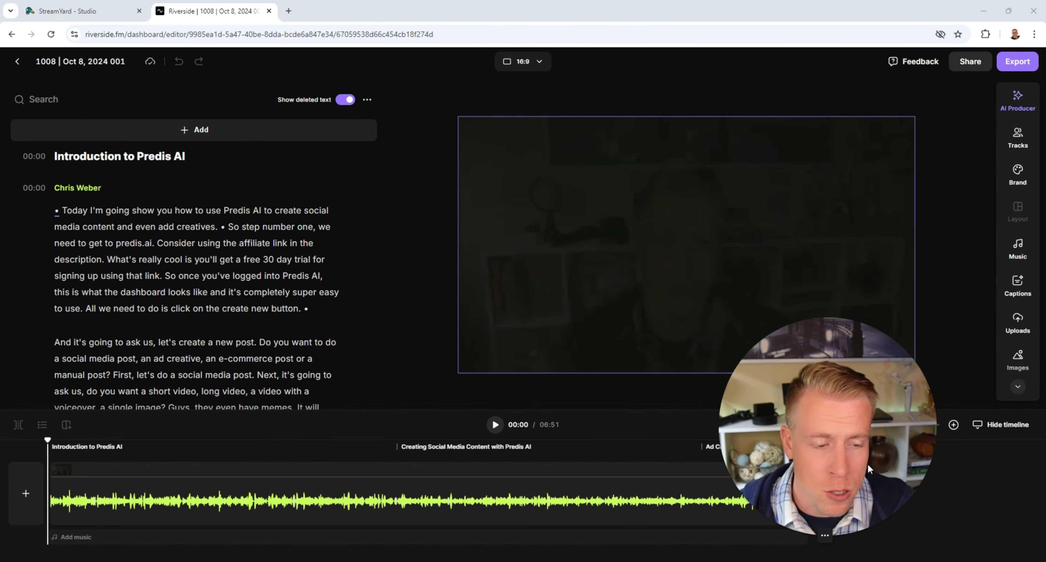
Step: Jump the 1008 project to 00:46 and select the word 'about?' in the transcript
click(134, 499)
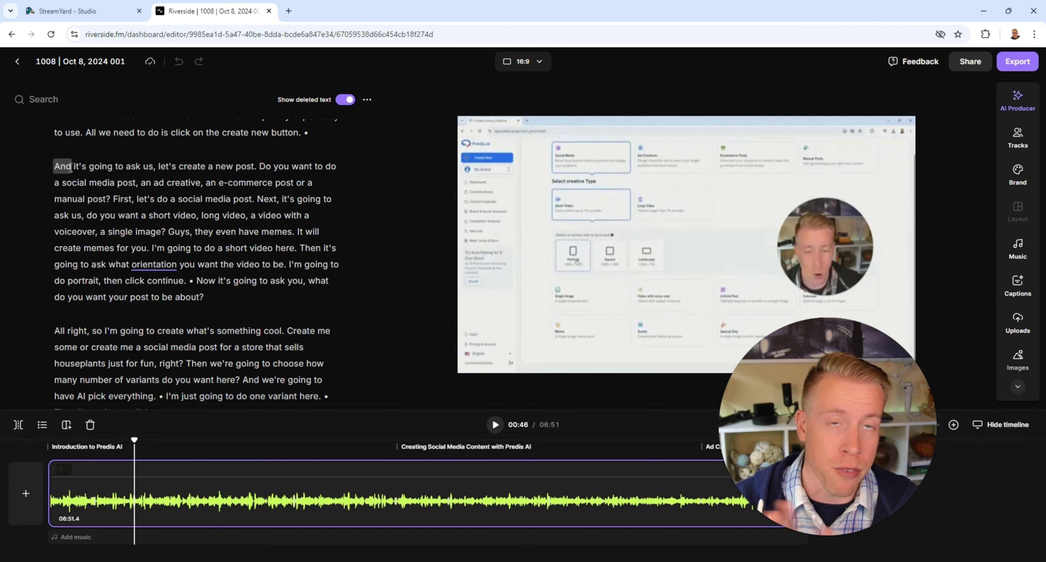
click(194, 291)
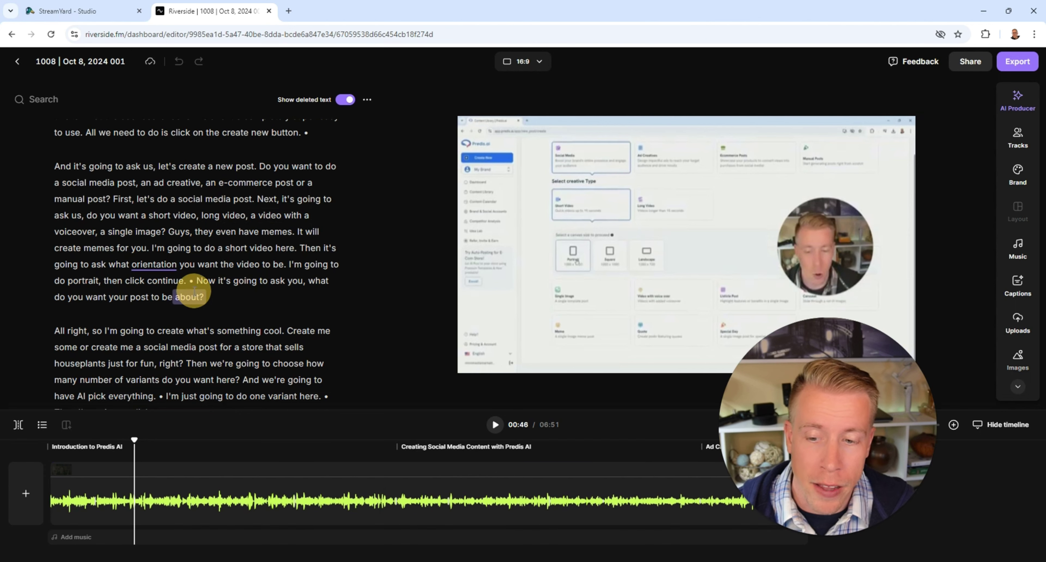